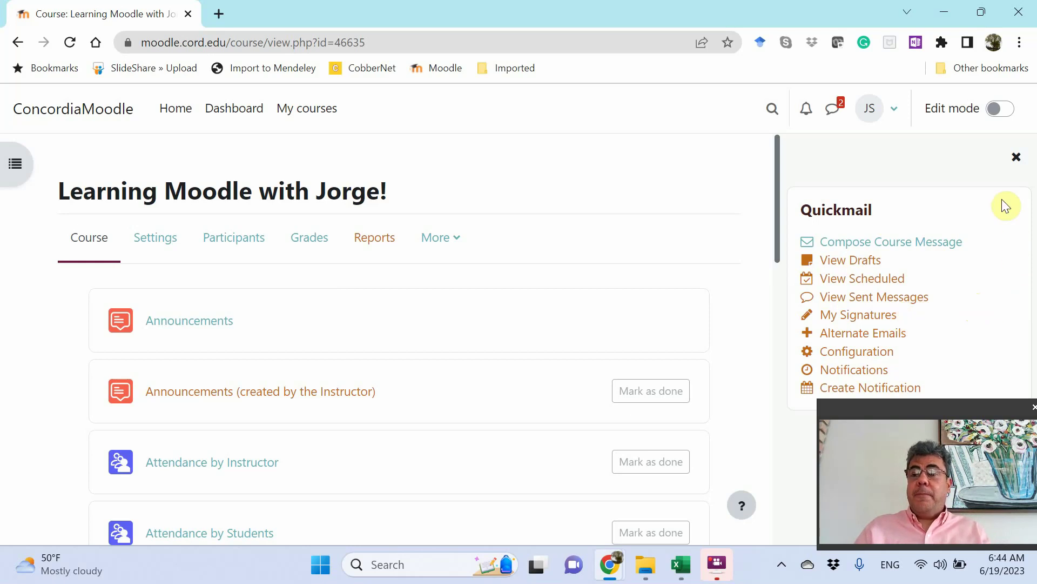
Turn on course editing and add the QuickmailSMS block from the Add a block list.
{"action": "left_click", "coordinate": [1004, 109]}
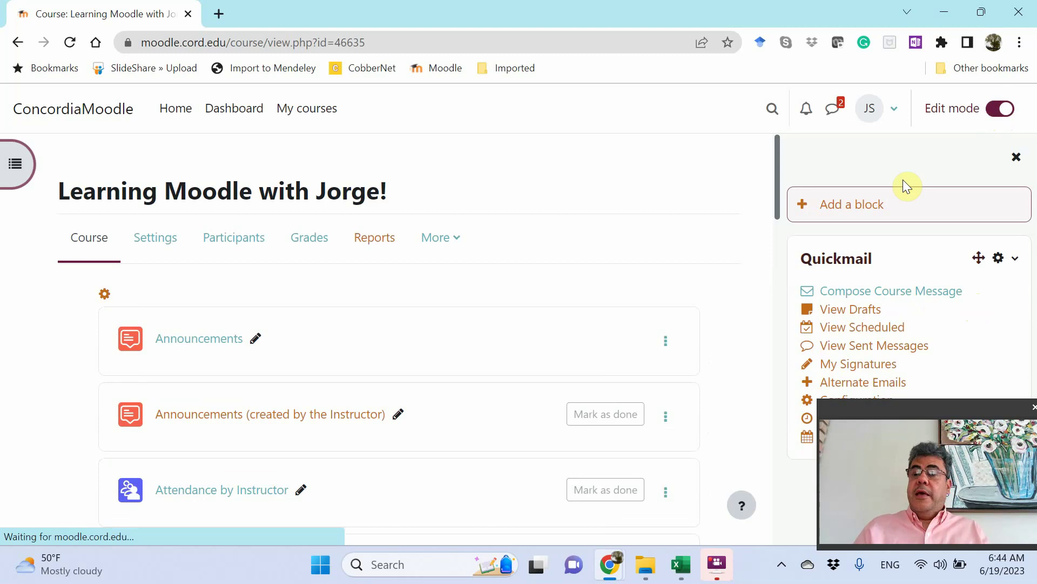
{"action": "left_click", "coordinate": [862, 206]}
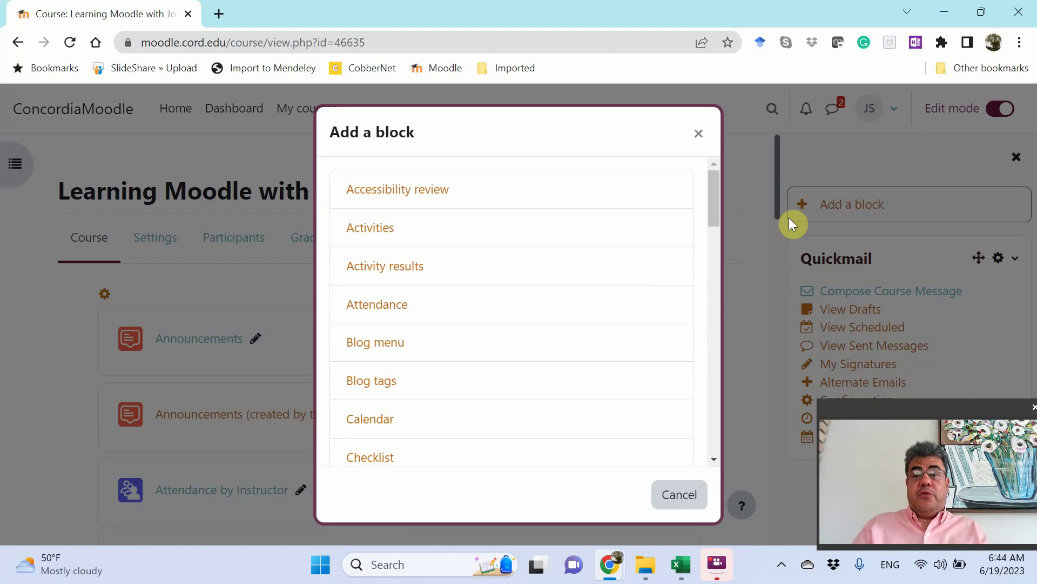
{"action": "left_click_drag", "start_coordinate": [713, 201], "coordinate": [694, 417]}
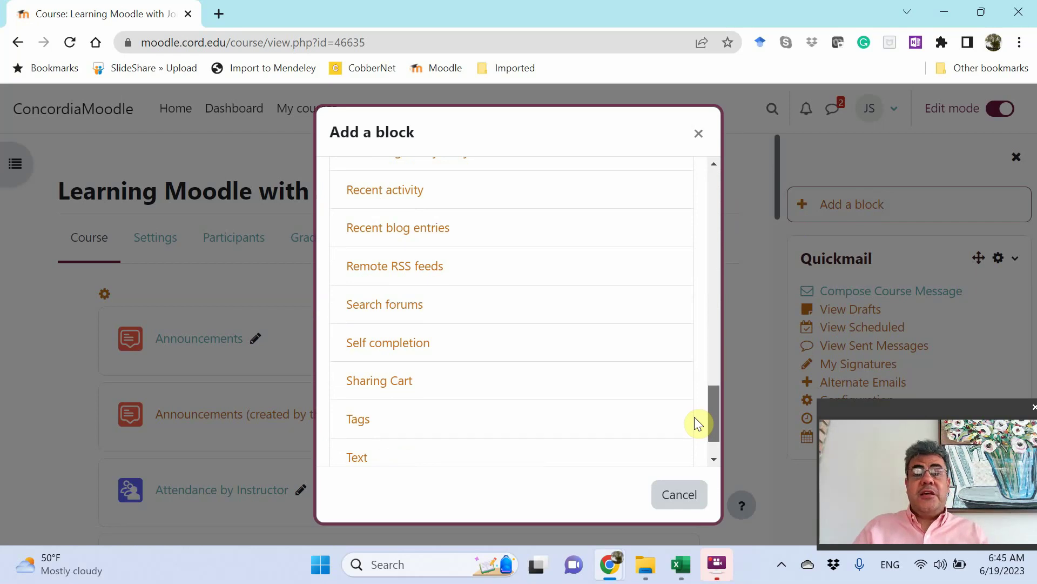
{"action": "left_click_drag", "start_coordinate": [695, 417], "coordinate": [699, 380]}
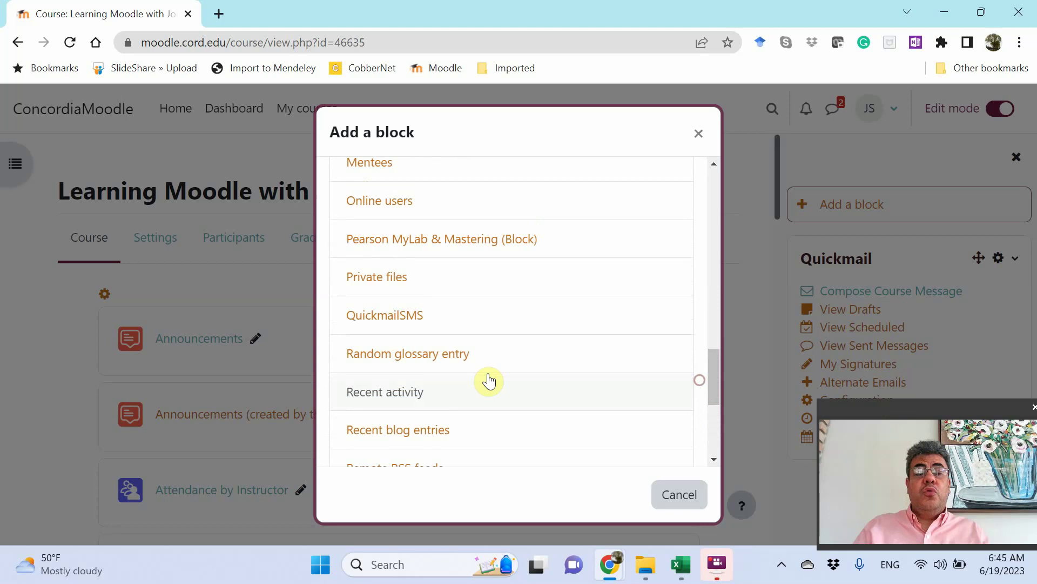
{"action": "left_click", "coordinate": [395, 319]}
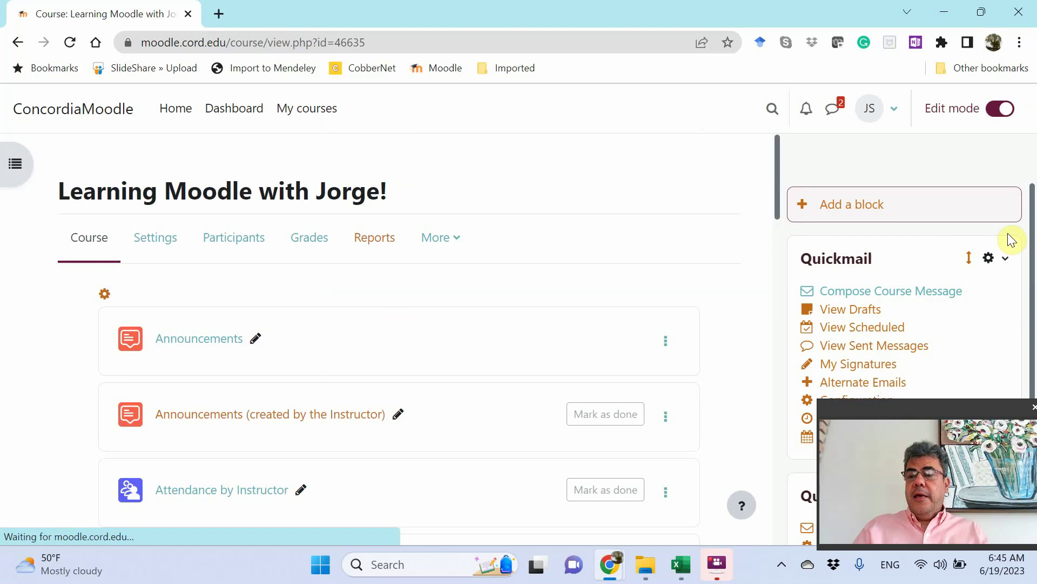
Start a new SMS with Compose New SMS in the QuickmailSMS block.
{"action": "left_click_drag", "start_coordinate": [932, 413], "coordinate": [114, 404]}
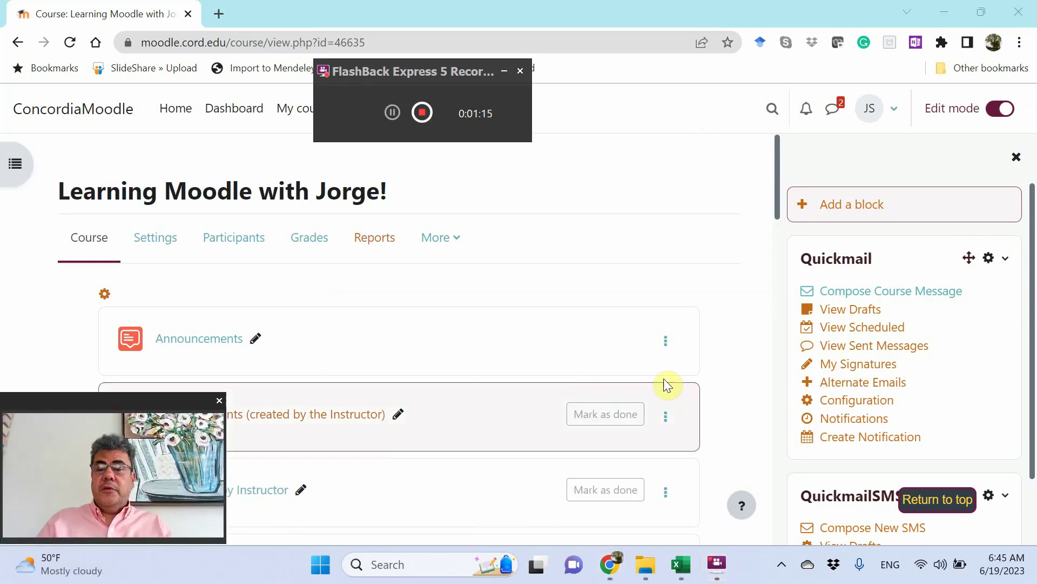
{"action": "left_click_drag", "start_coordinate": [1031, 325], "coordinate": [1033, 427]}
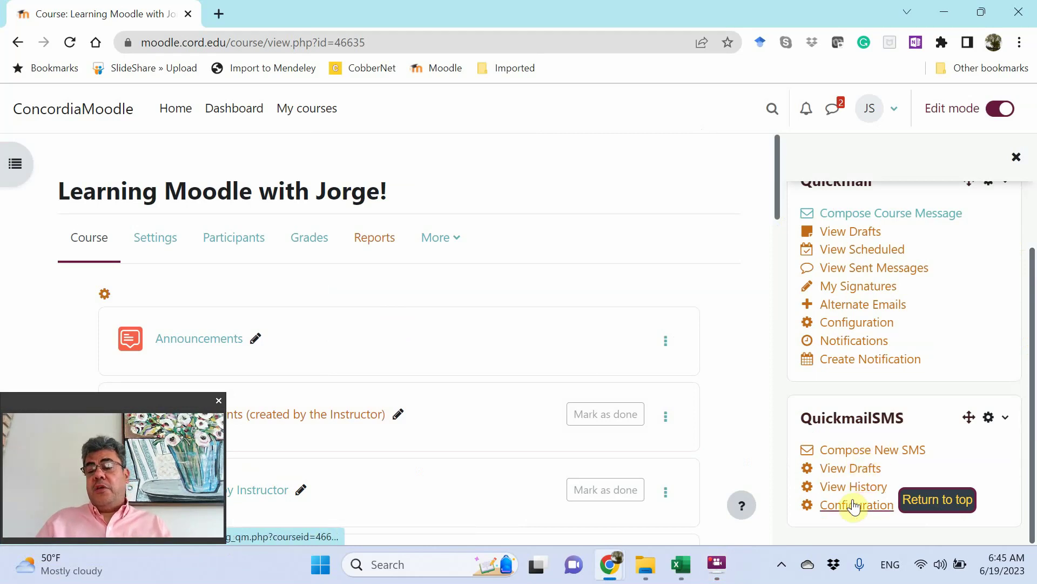
{"action": "left_click", "coordinate": [887, 455]}
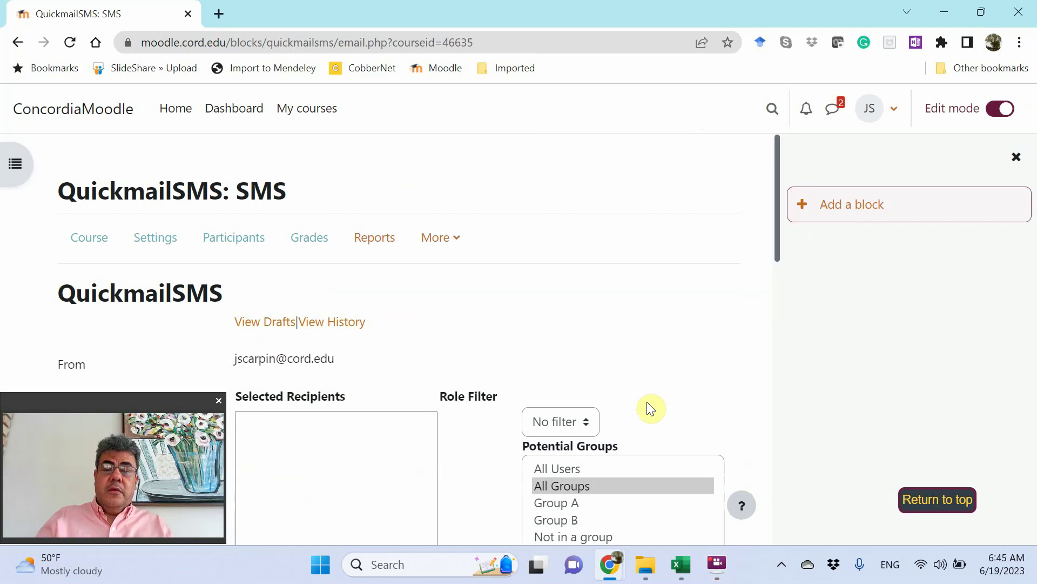
Add the All Users group, all six course users, as the SMS recipients.
{"action": "left_click", "coordinate": [557, 468]}
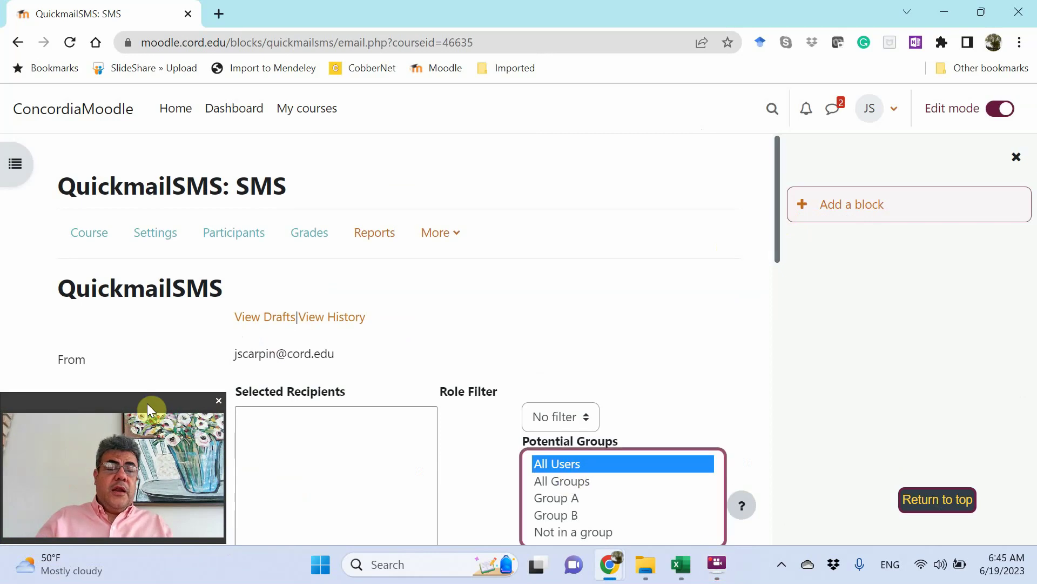
{"action": "left_click_drag", "start_coordinate": [147, 403], "coordinate": [618, 229]}
{"action": "left_click_drag", "start_coordinate": [776, 199], "coordinate": [773, 402]}
{"action": "left_click", "coordinate": [487, 516]}
Write 'Hello all. No class on Monday' as the message, with the sender's name on a new line.
{"action": "left_click", "coordinate": [313, 389]}
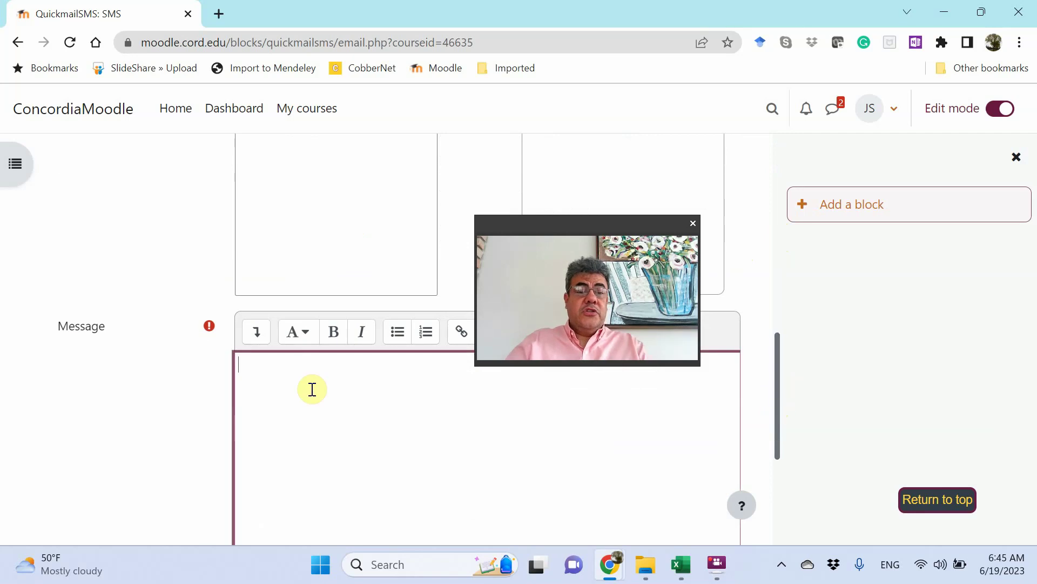
{"action": "type", "text": "Hello "}
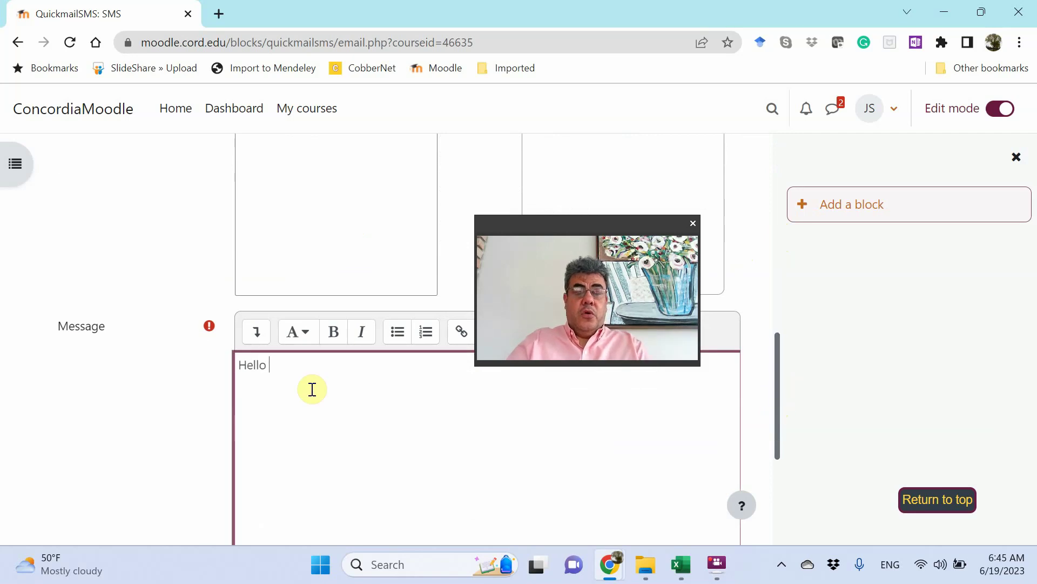
{"action": "type", "text": "all. No cla"}
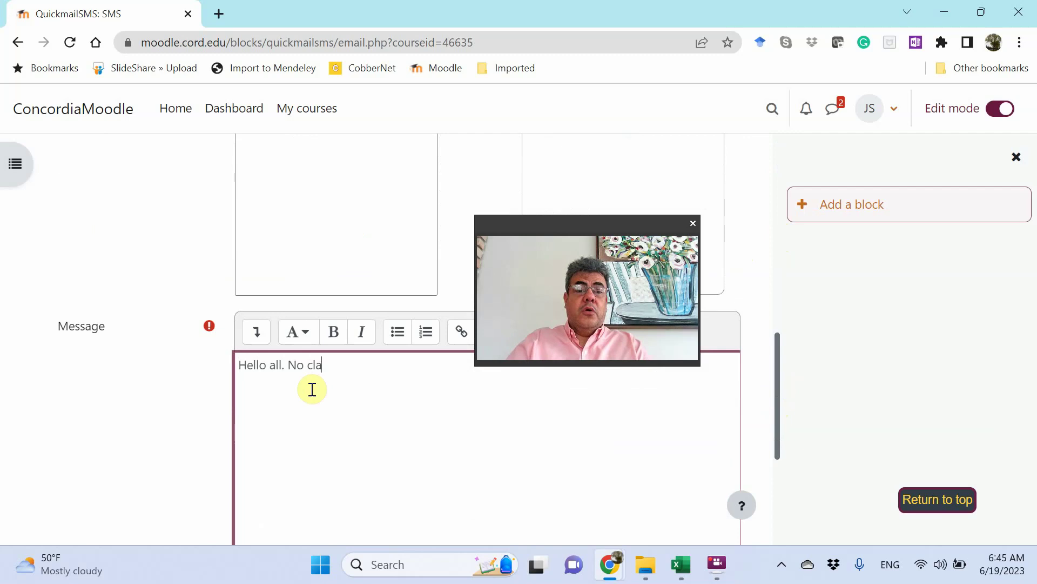
{"action": "type", "text": "ss on Monda"}
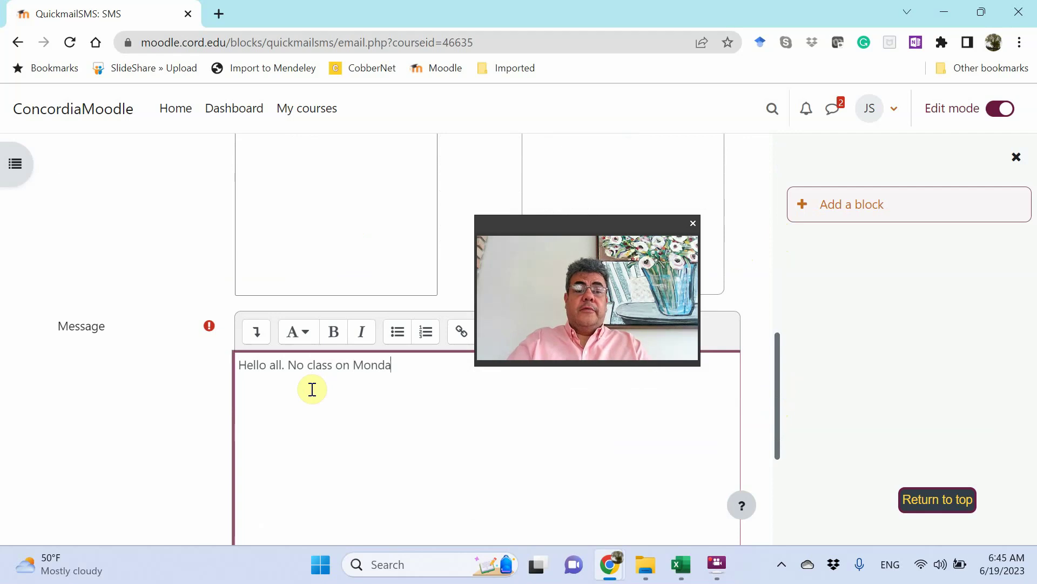
{"action": "type", "text": "y"}
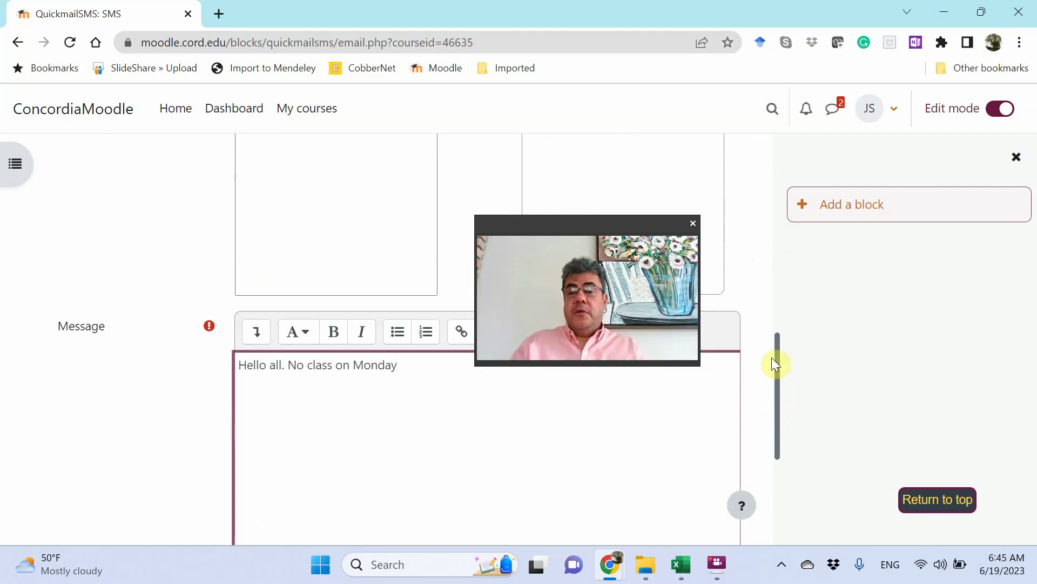
{"action": "double_click", "coordinate": [777, 413]}
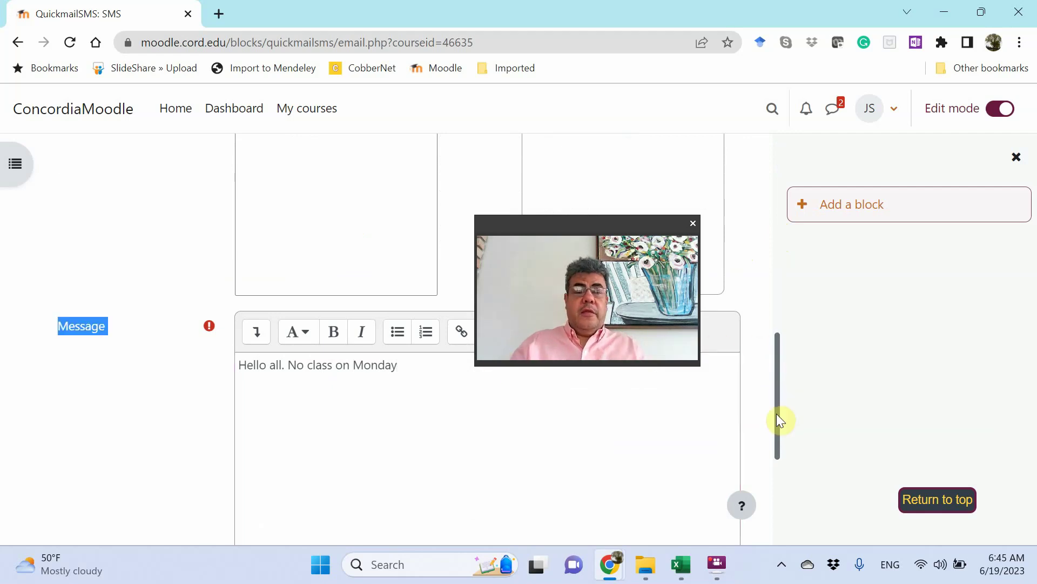
{"action": "left_click", "coordinate": [432, 374]}
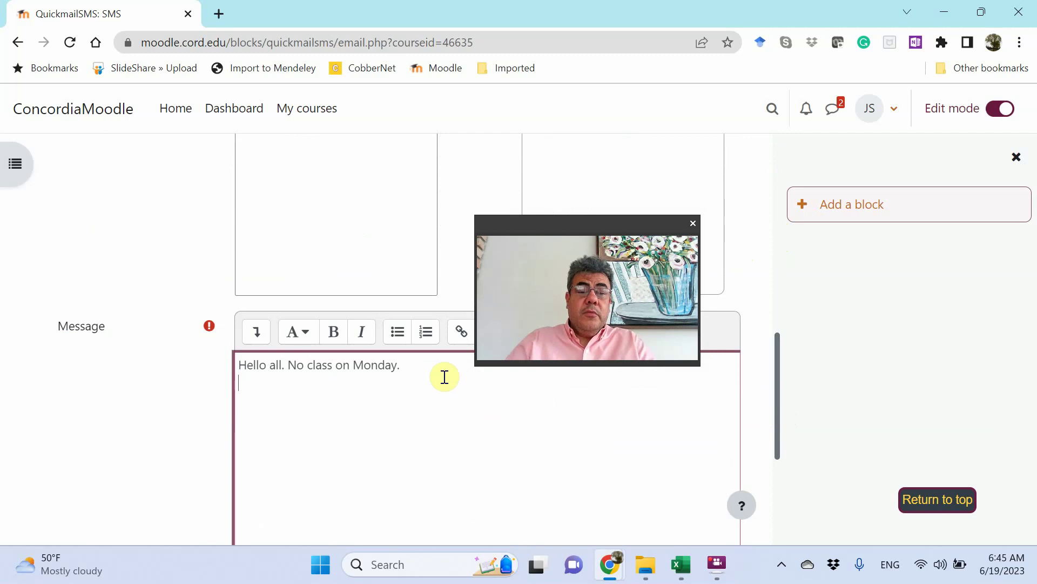
{"action": "key", "text": "Return"}
{"action": "type", "text": "Jorg"}
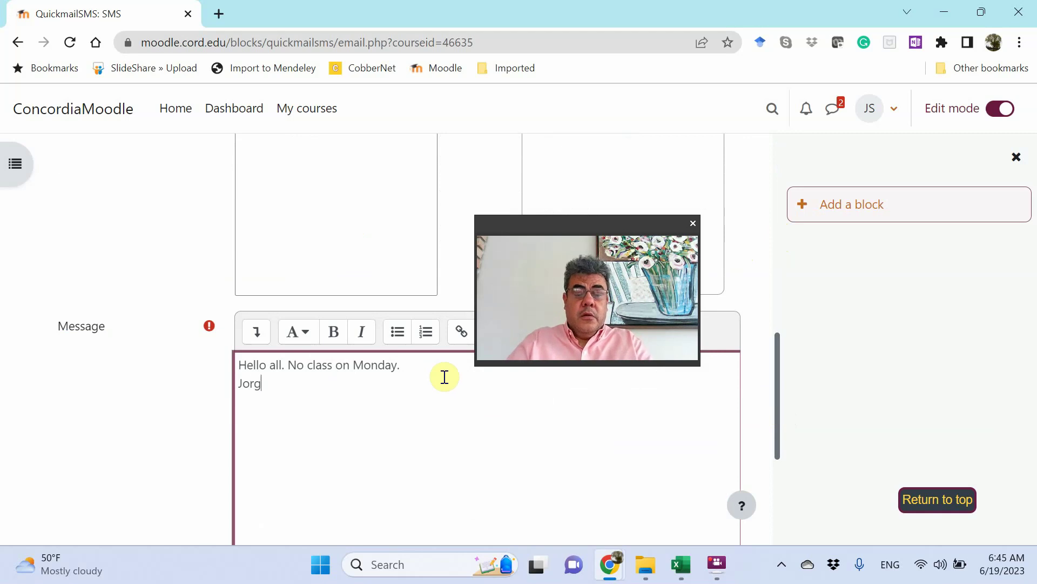
{"action": "type", "text": "e Scarpin."}
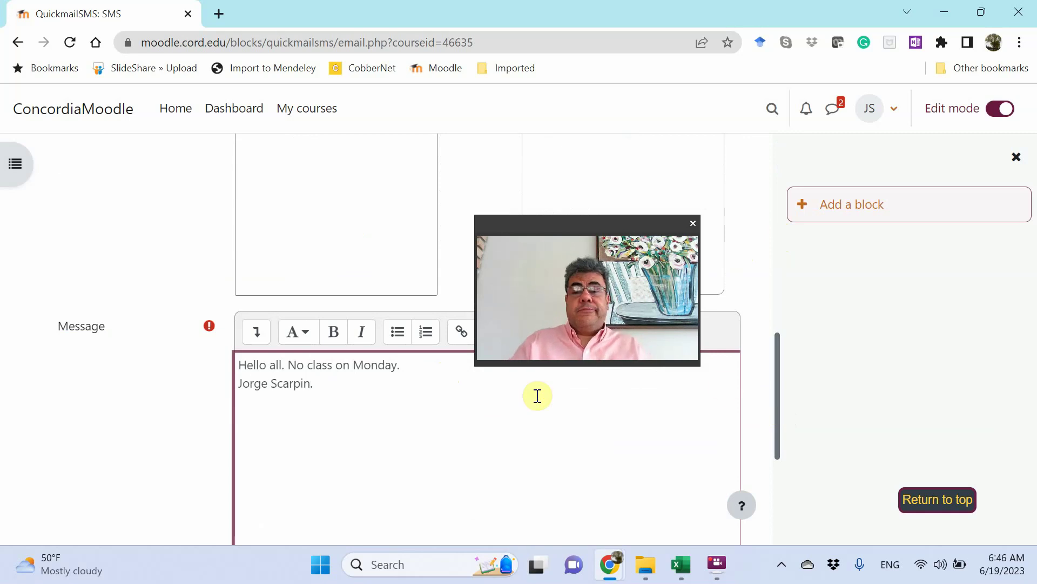
{"action": "left_click_drag", "start_coordinate": [776, 393], "coordinate": [780, 449]}
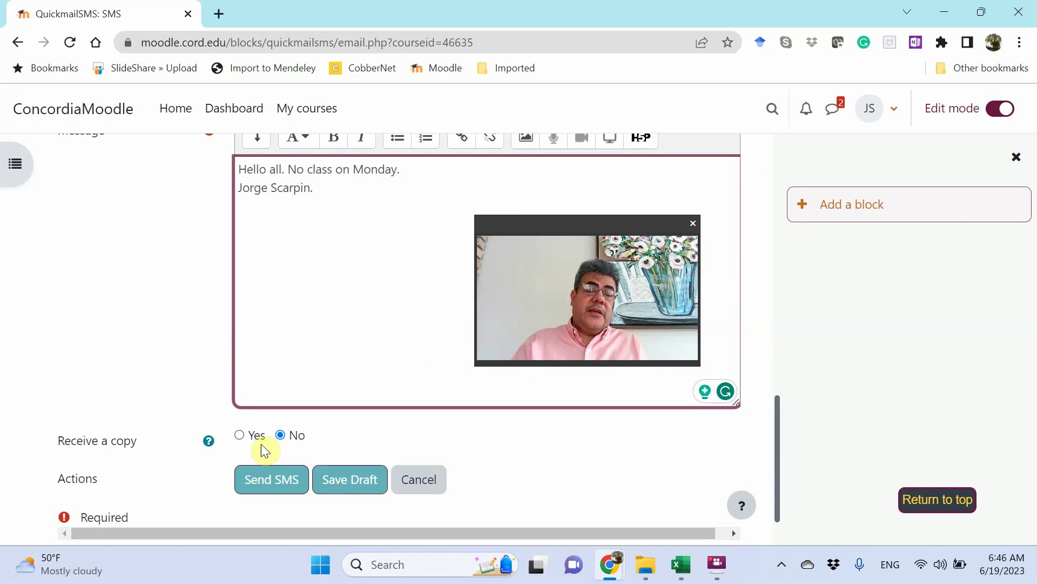
Set Receive a copy to Yes and send the SMS.
{"action": "left_click", "coordinate": [242, 435]}
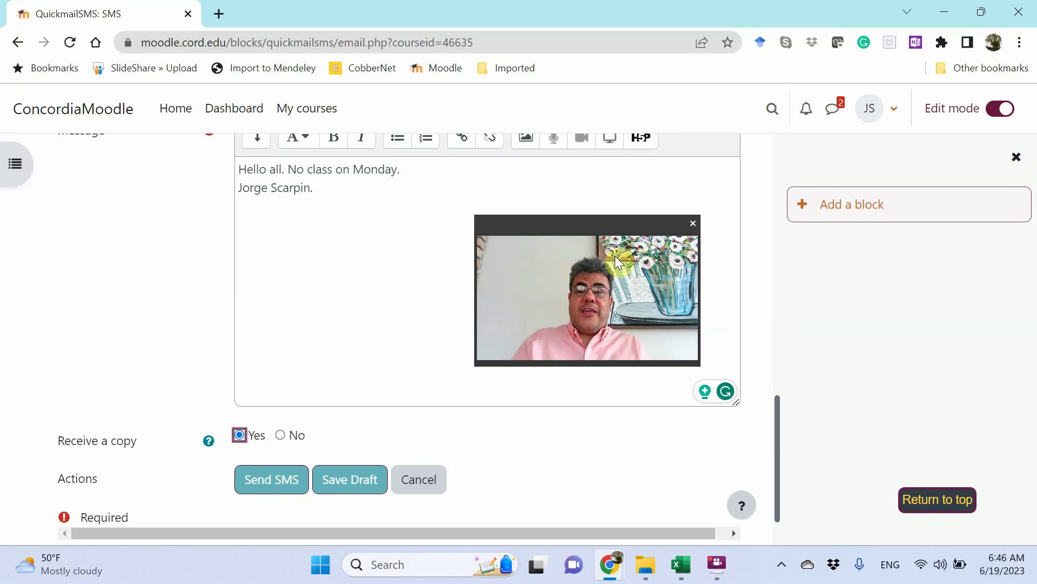
{"action": "left_click_drag", "start_coordinate": [602, 218], "coordinate": [941, 400]}
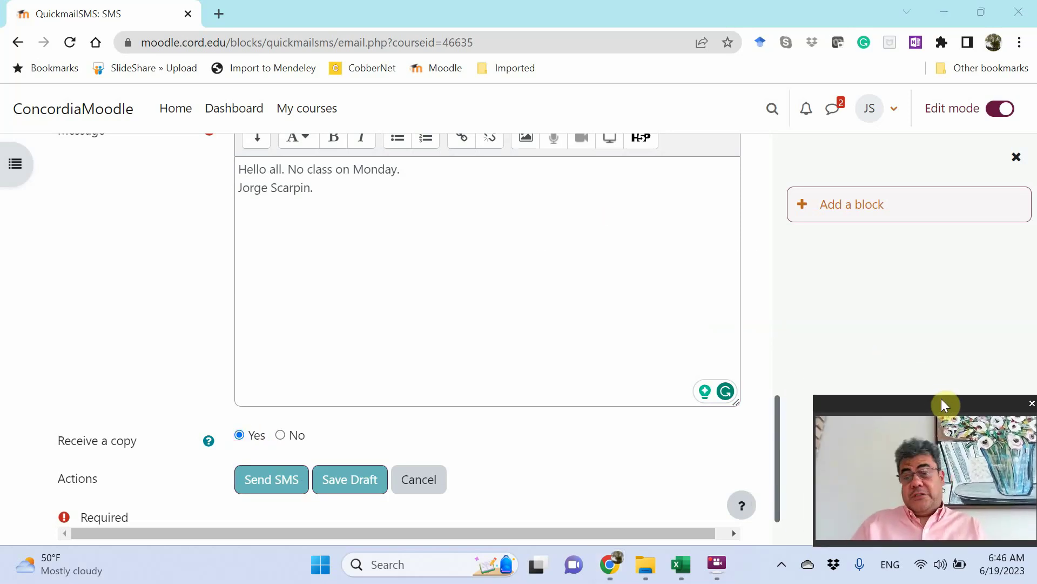
{"action": "left_click", "coordinate": [273, 480]}
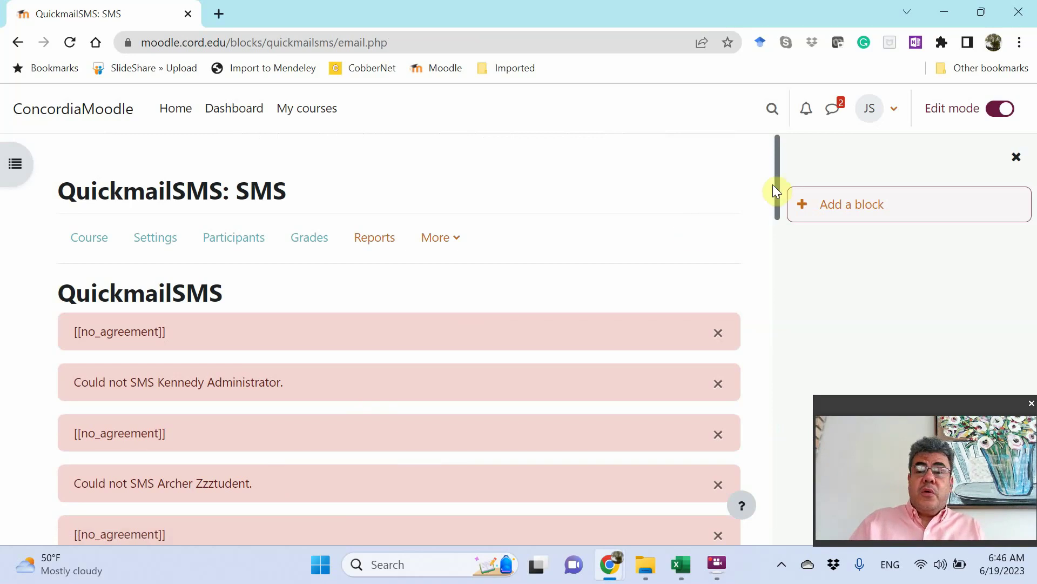
Cancel the QuickmailSMS form to return to the course page.
{"action": "left_click_drag", "start_coordinate": [778, 182], "coordinate": [770, 516]}
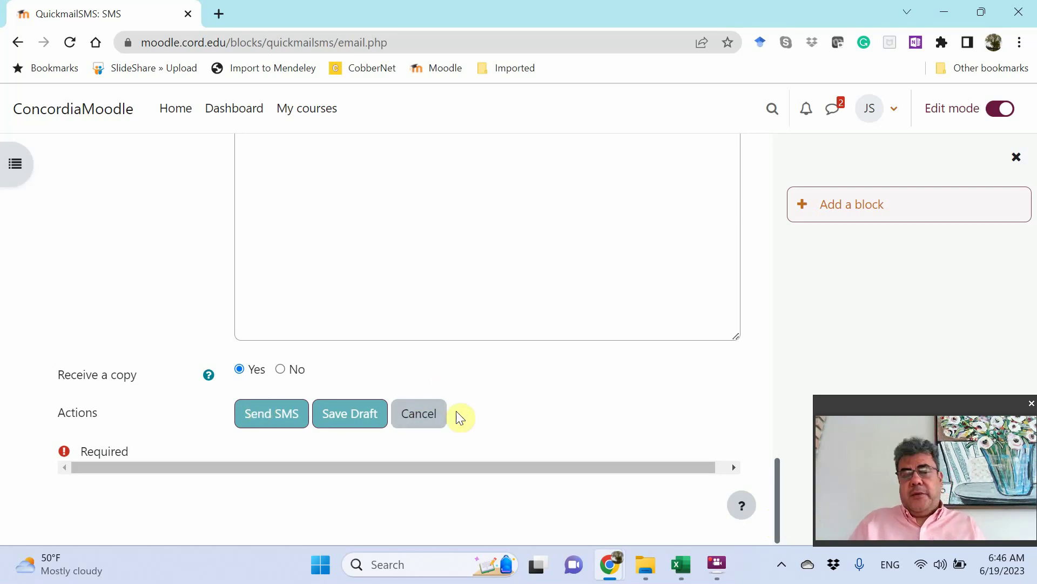
{"action": "left_click", "coordinate": [421, 420]}
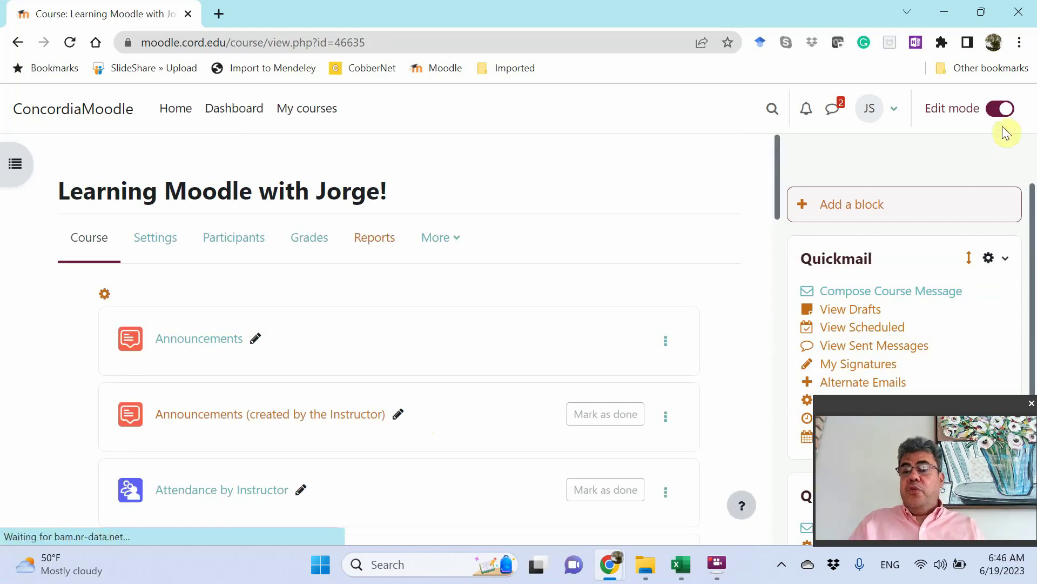
Re-enable editing and check the QuickmailSMS block's options menu without choosing one.
{"action": "left_click", "coordinate": [998, 111]}
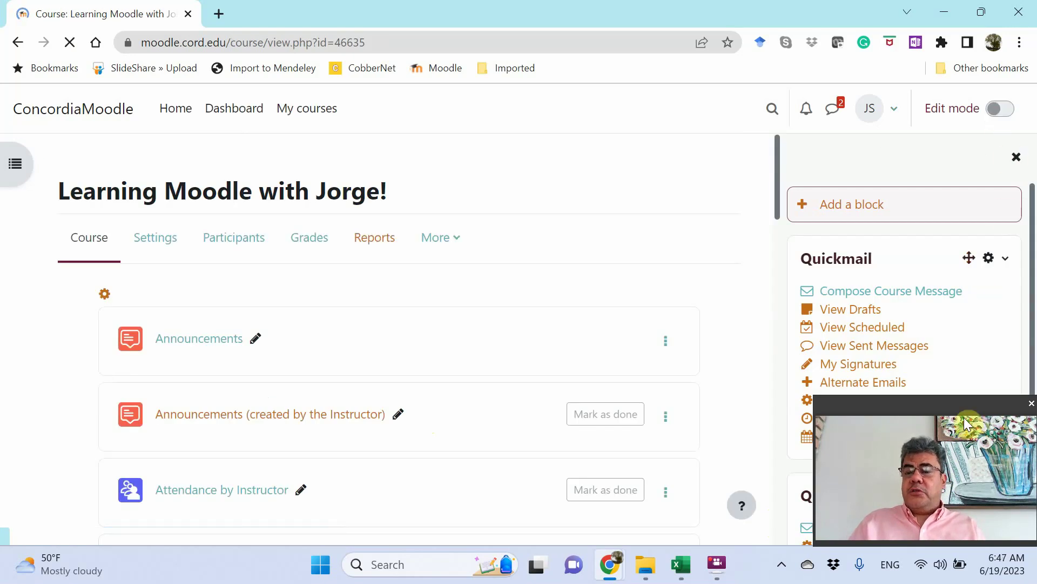
{"action": "left_click_drag", "start_coordinate": [959, 410], "coordinate": [164, 401]}
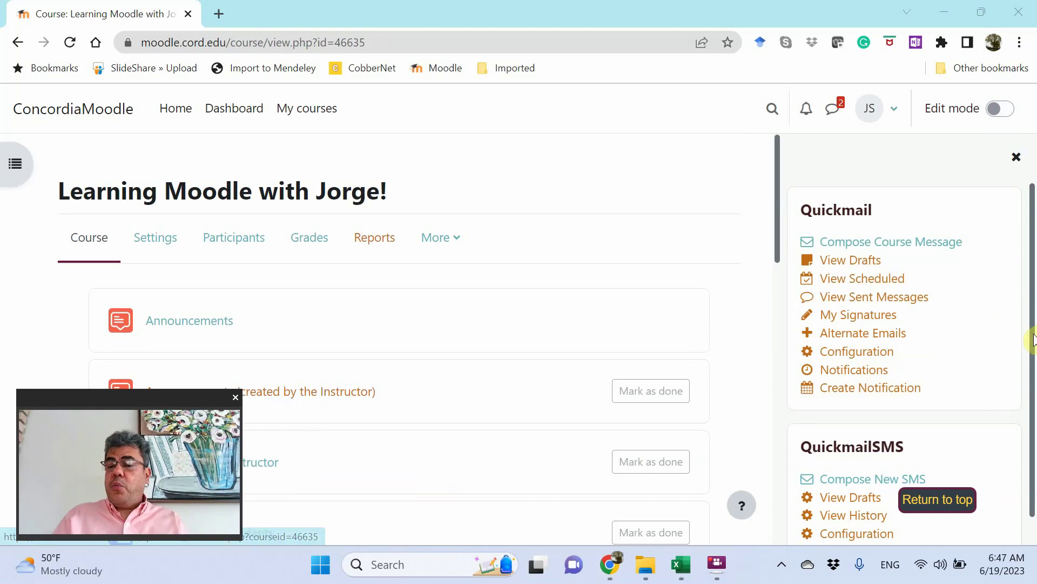
{"action": "left_click_drag", "start_coordinate": [1032, 340], "coordinate": [1031, 368]}
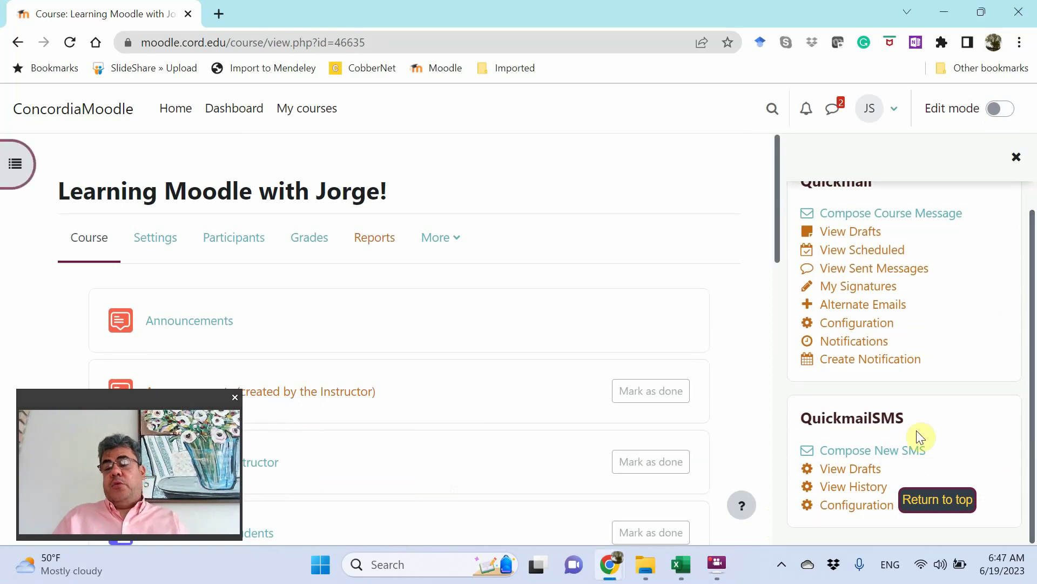
{"action": "left_click", "coordinate": [1003, 108]}
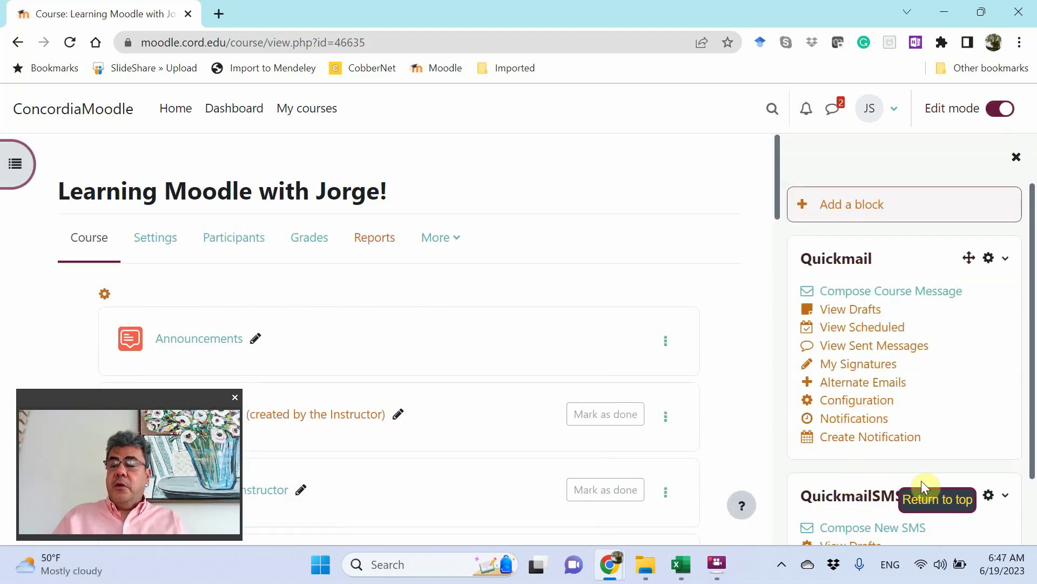
{"action": "left_click", "coordinate": [1007, 501]}
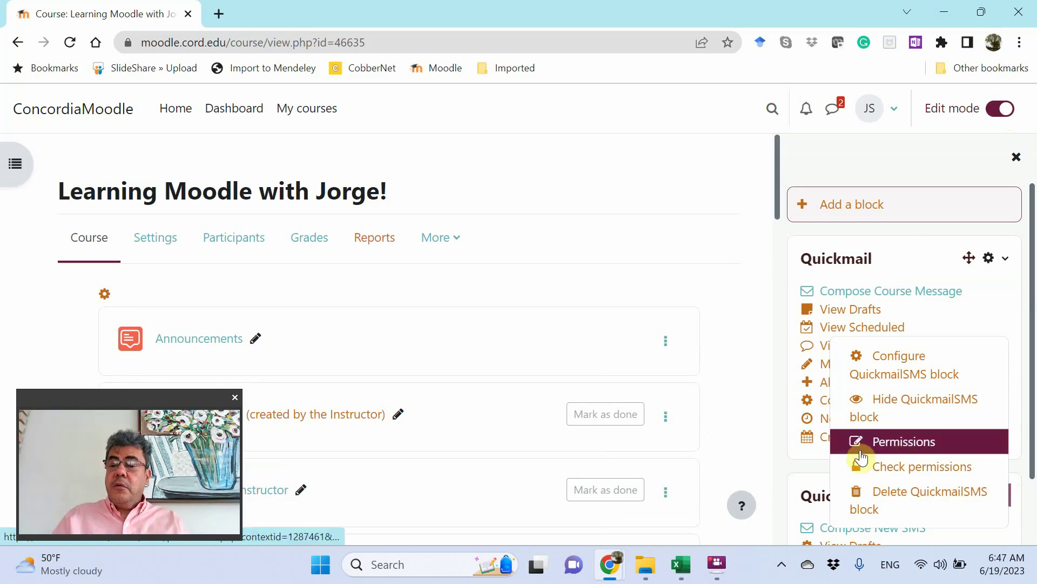
{"action": "left_click", "coordinate": [786, 468]}
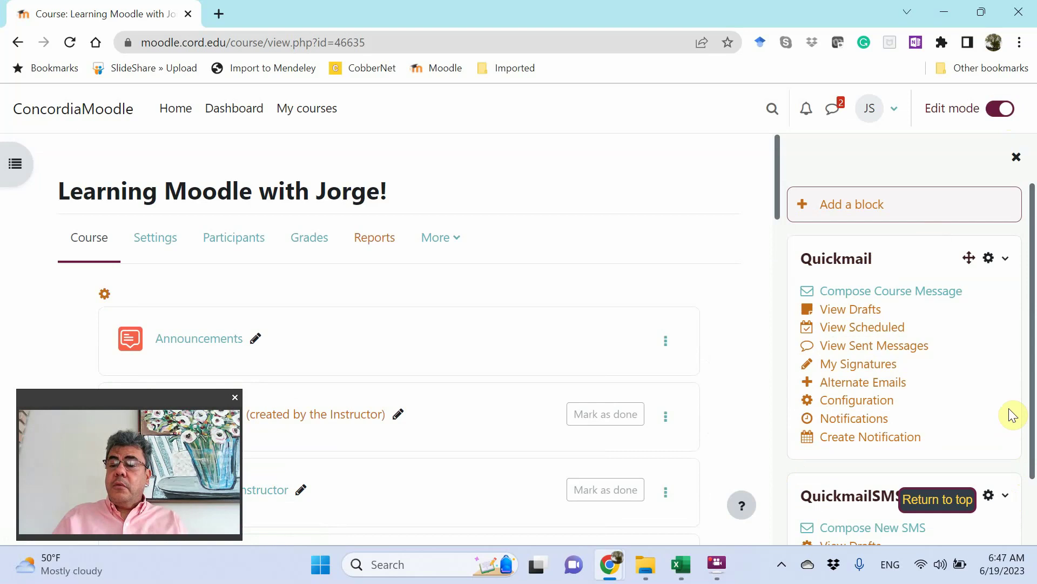
Drag the QuickmailSMS block above Quickmail and turn editing off.
{"action": "scroll", "coordinate": [1033, 423], "scroll_direction": "down", "scroll_amount": 1}
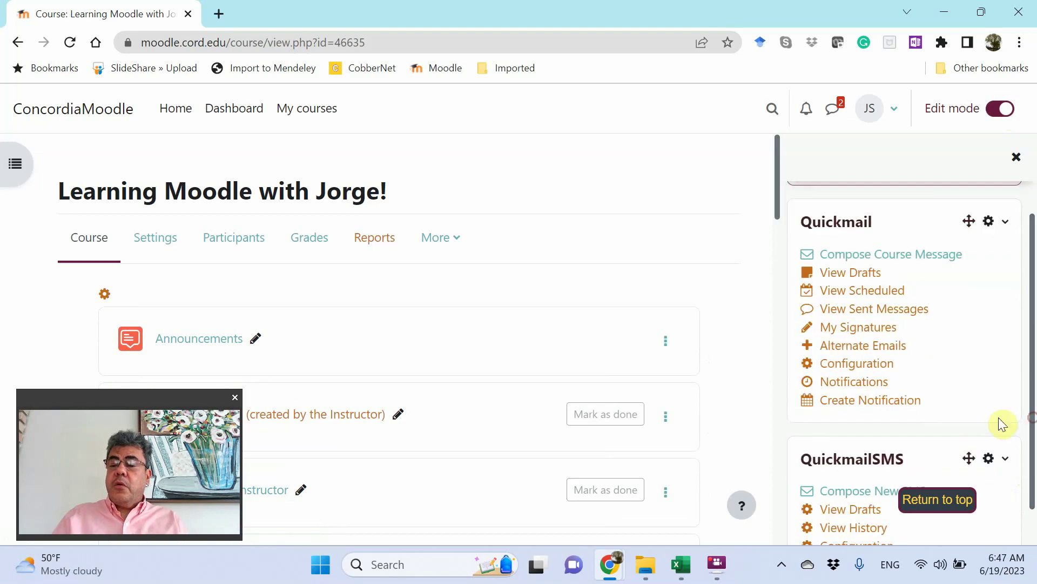
{"action": "left_click_drag", "start_coordinate": [967, 462], "coordinate": [947, 284]}
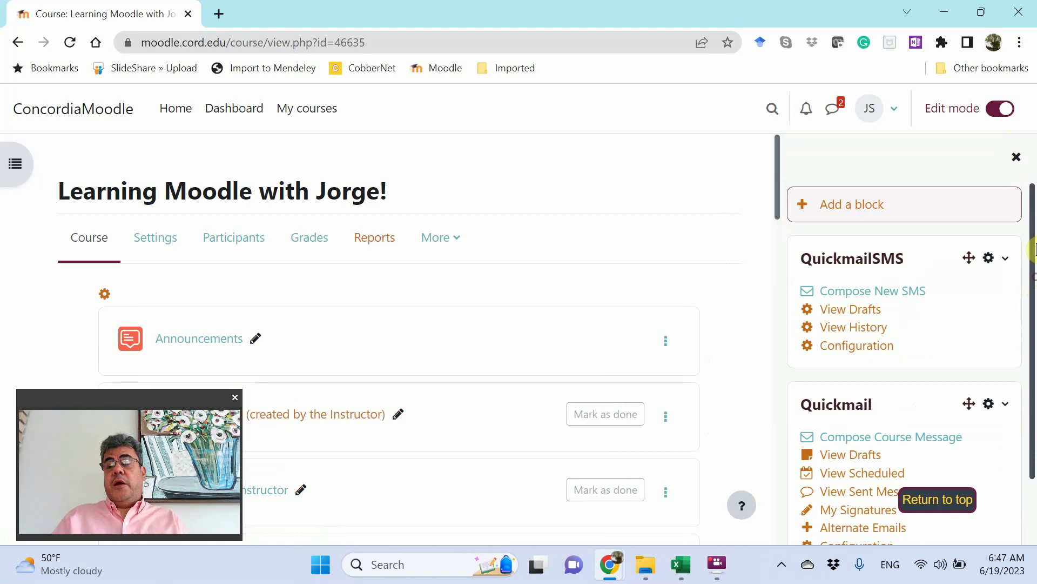
{"action": "scroll", "coordinate": [1035, 253], "scroll_direction": "up", "scroll_amount": 1}
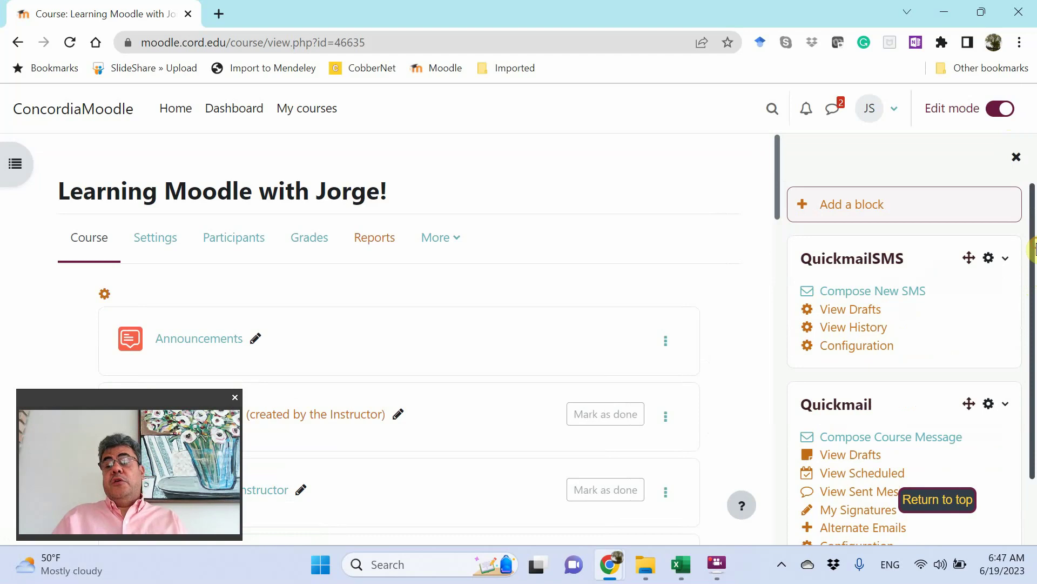
{"action": "left_click", "coordinate": [994, 116]}
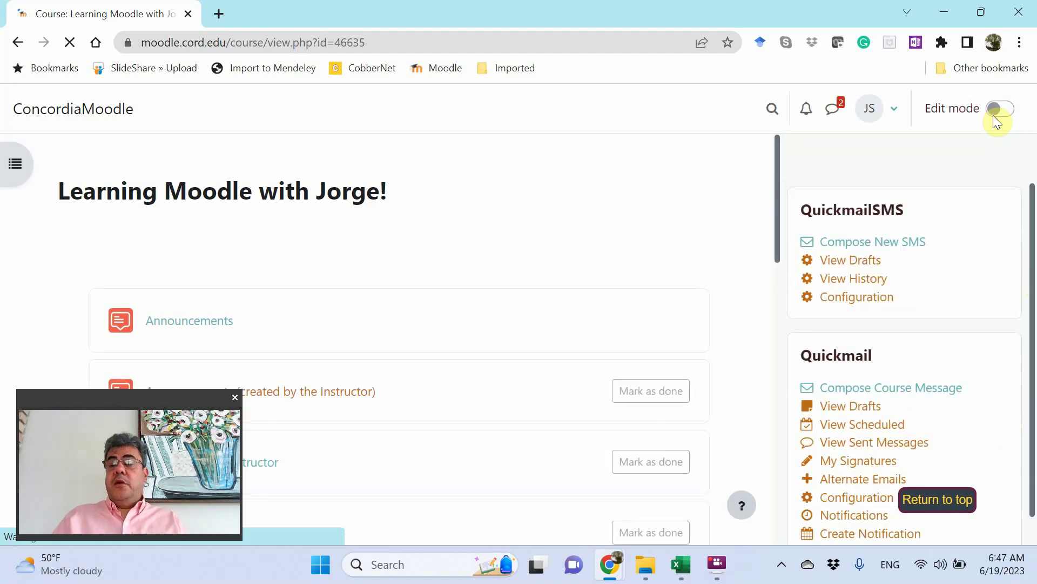